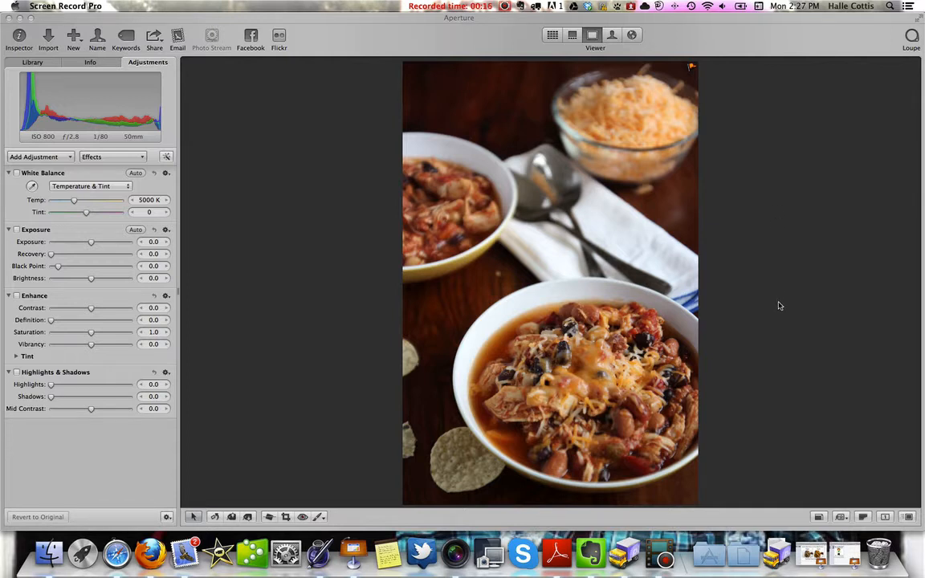
Go to the next chili photo and add a Sharpen adjustment to it
key("Right")
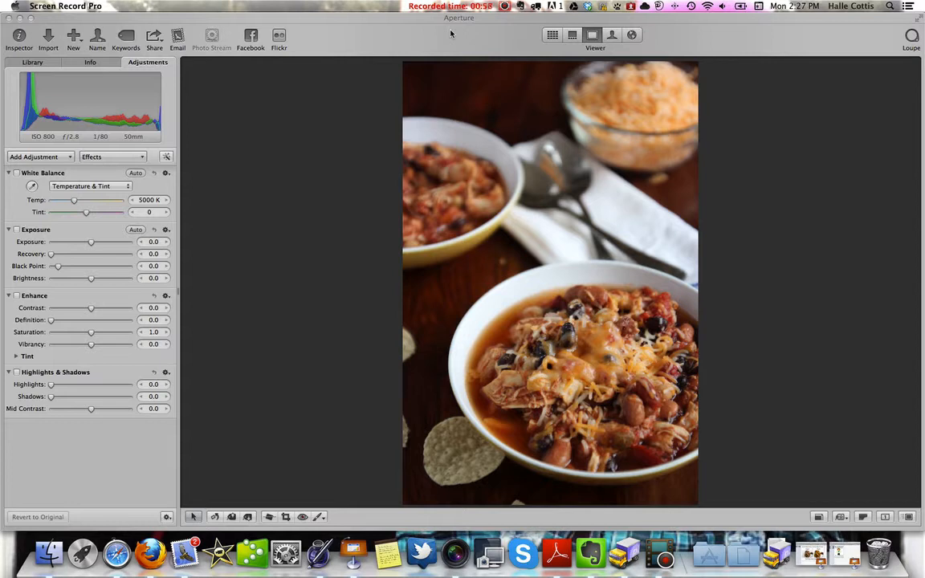
left_click(41, 63)
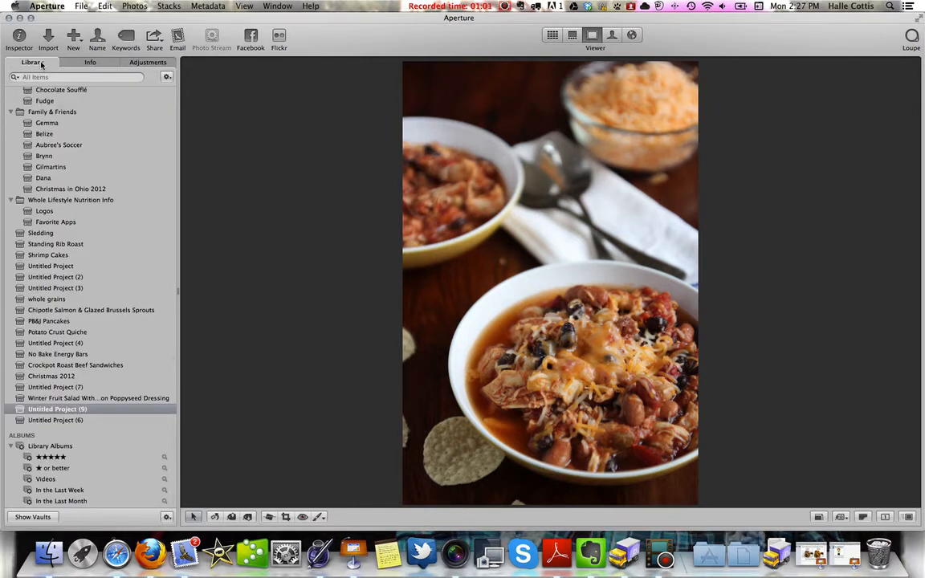
left_click(85, 63)
left_click(146, 63)
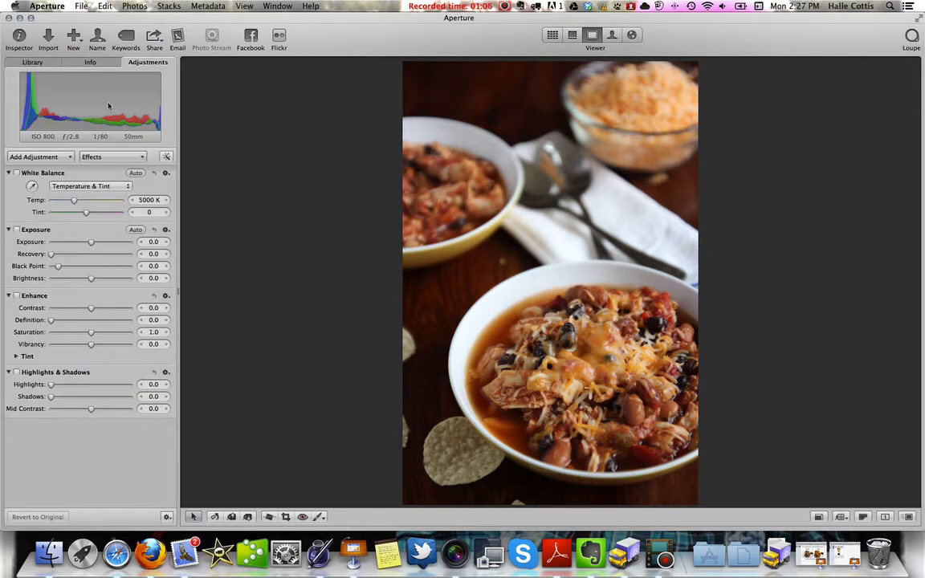
left_click(32, 156)
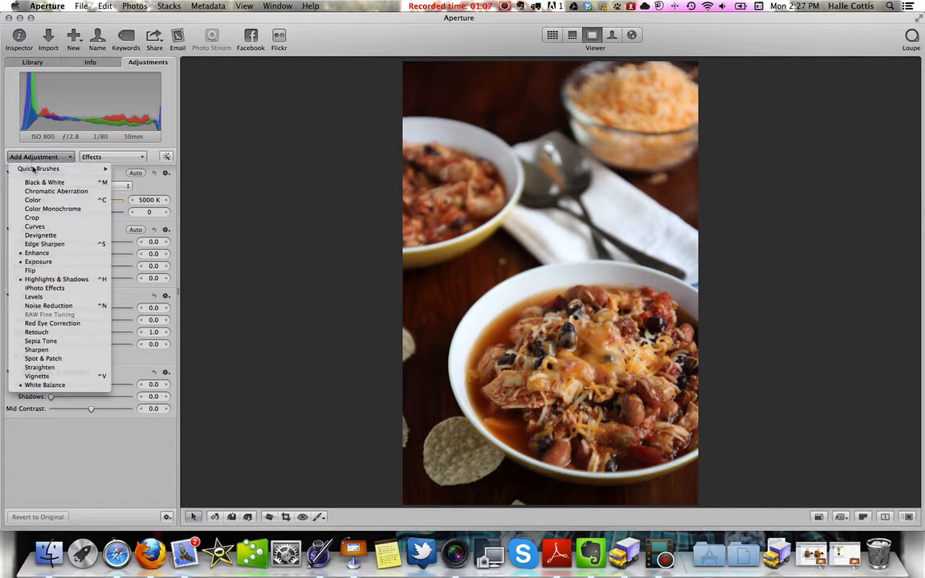
left_click(37, 350)
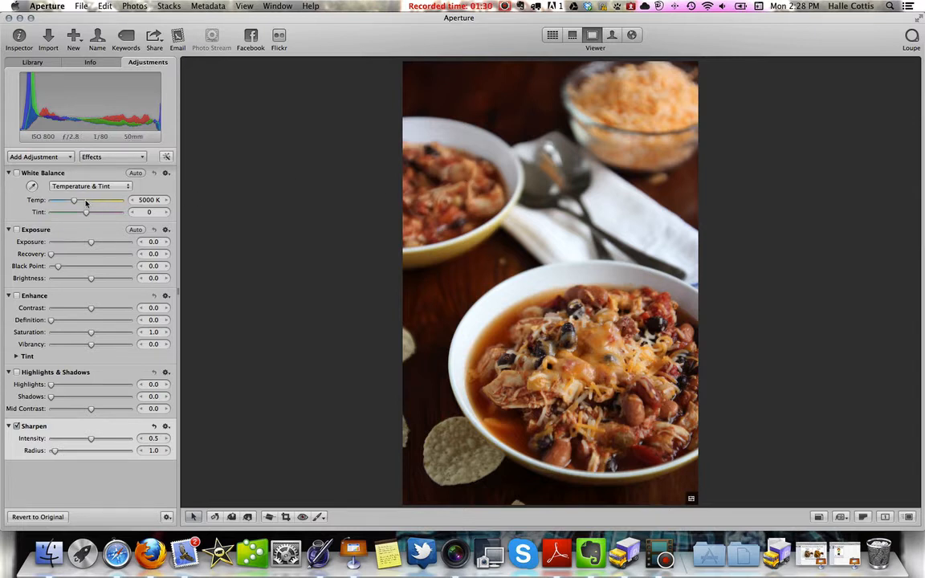
Set the photo's white balance temperature to 5025 K and its exposure to 0.46
mouse_move(75, 202)
left_mouse_down()
mouse_move(93, 203)
mouse_move(64, 203)
mouse_move(78, 206)
left_mouse_up()
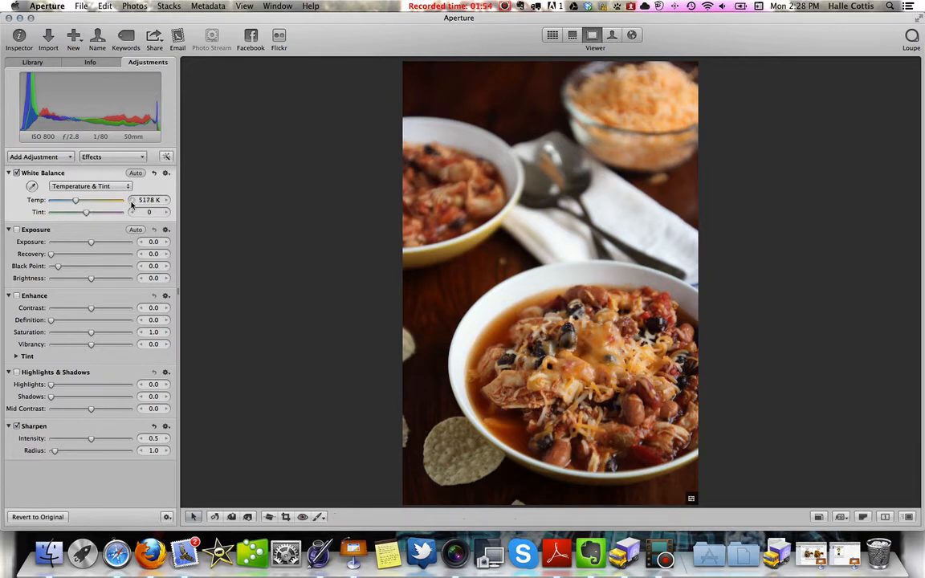
left_click_drag(78, 203, 76, 203)
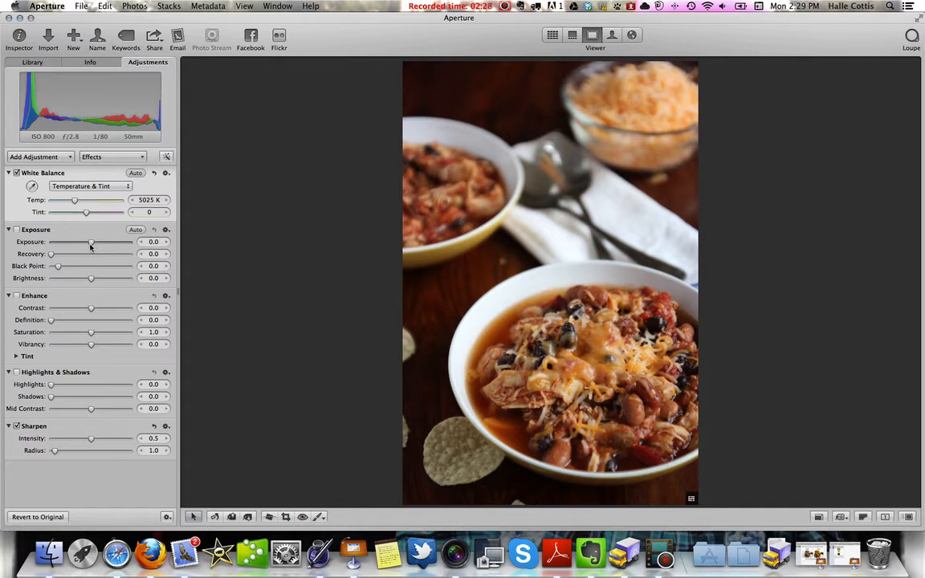
left_click_drag(90, 246, 89, 245)
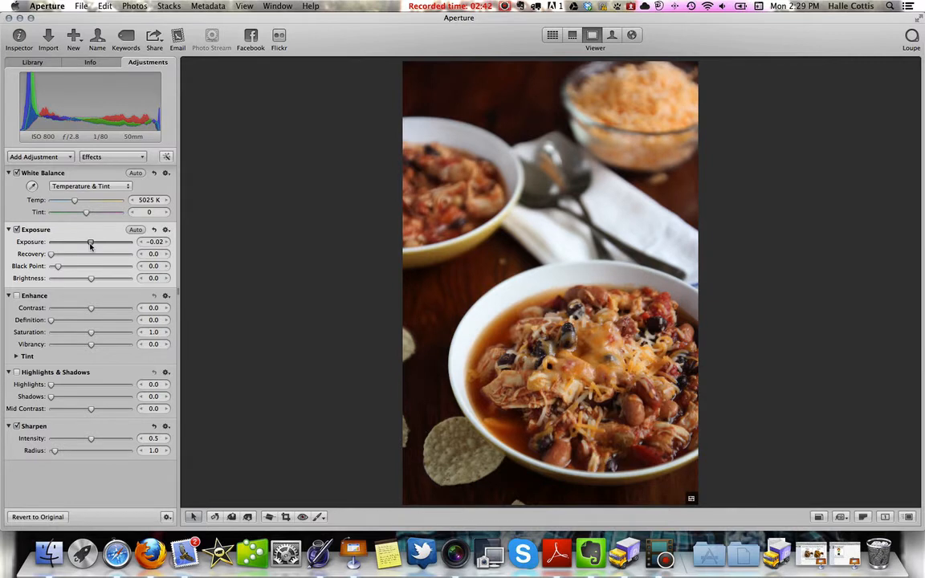
left_click_drag(90, 245, 101, 245)
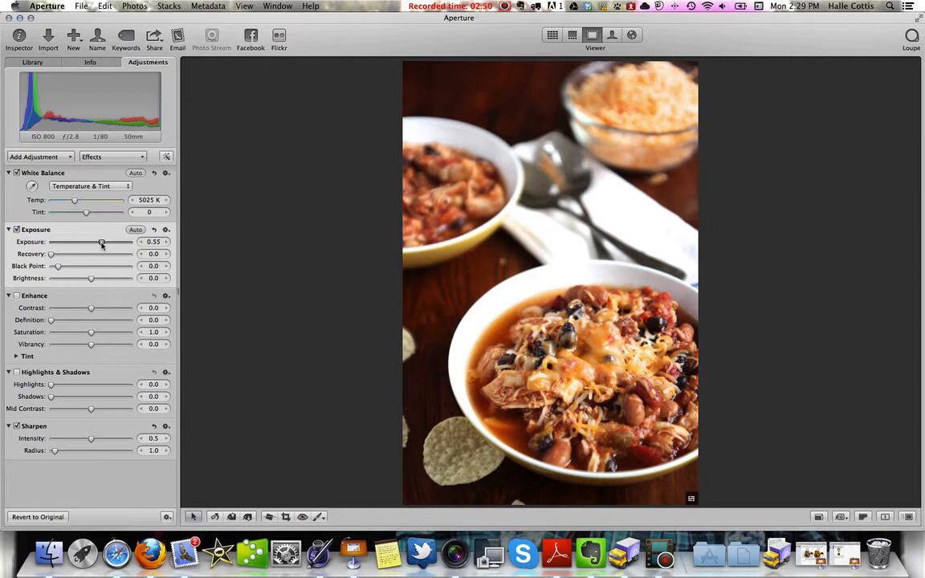
mouse_move(101, 245)
left_mouse_down()
mouse_move(130, 243)
mouse_move(50, 245)
mouse_move(100, 246)
left_mouse_up()
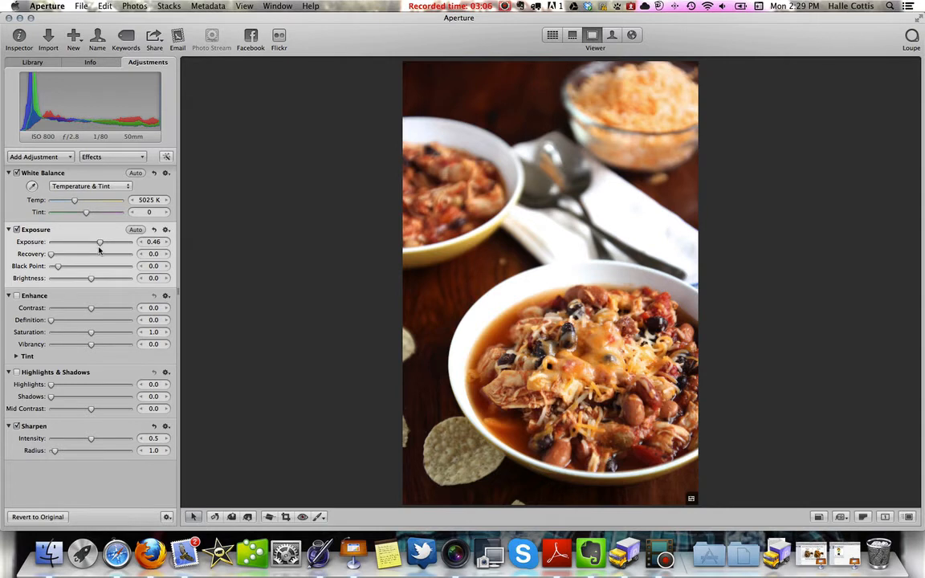
Refine the Exposure adjustment with recovery 0.12, black point 11.45 and brightness 0.21
mouse_move(51, 257)
left_mouse_down()
mouse_move(75, 258)
mouse_move(57, 258)
left_mouse_up()
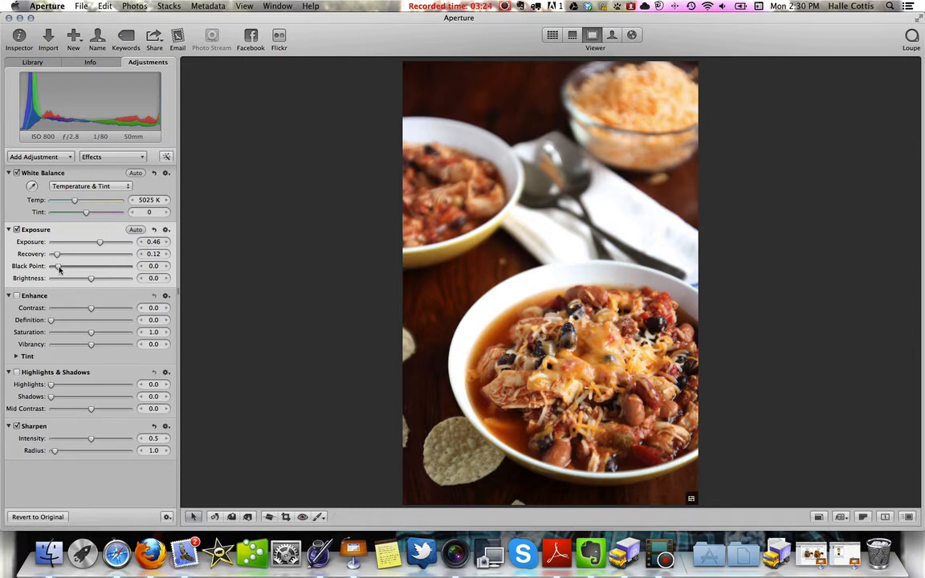
left_click_drag(59, 270, 57, 270)
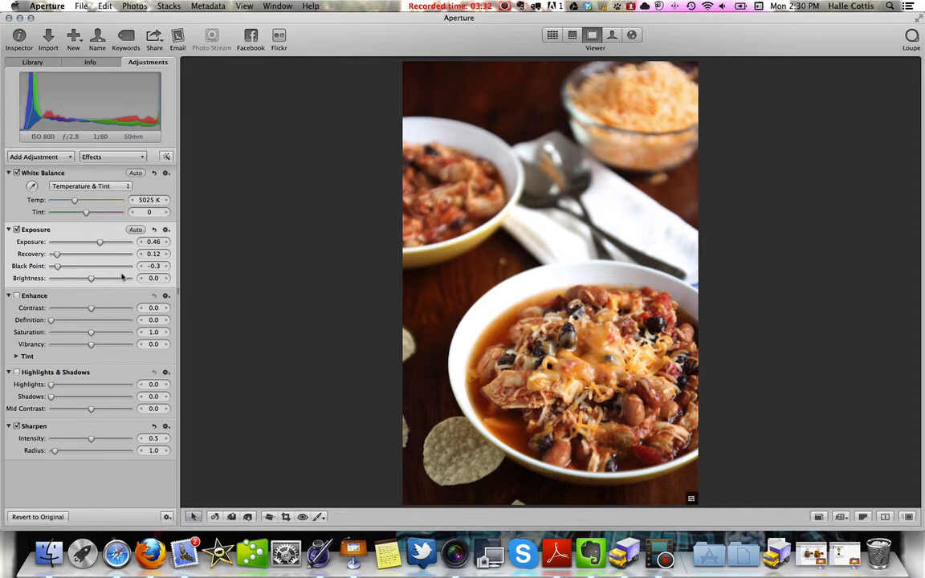
left_click_drag(58, 266, 78, 270)
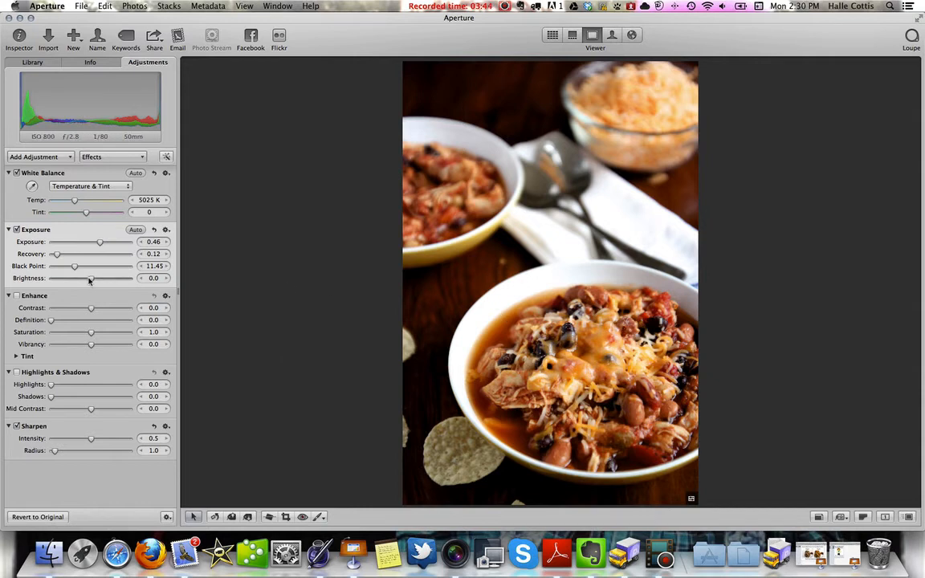
left_click_drag(89, 281, 112, 281)
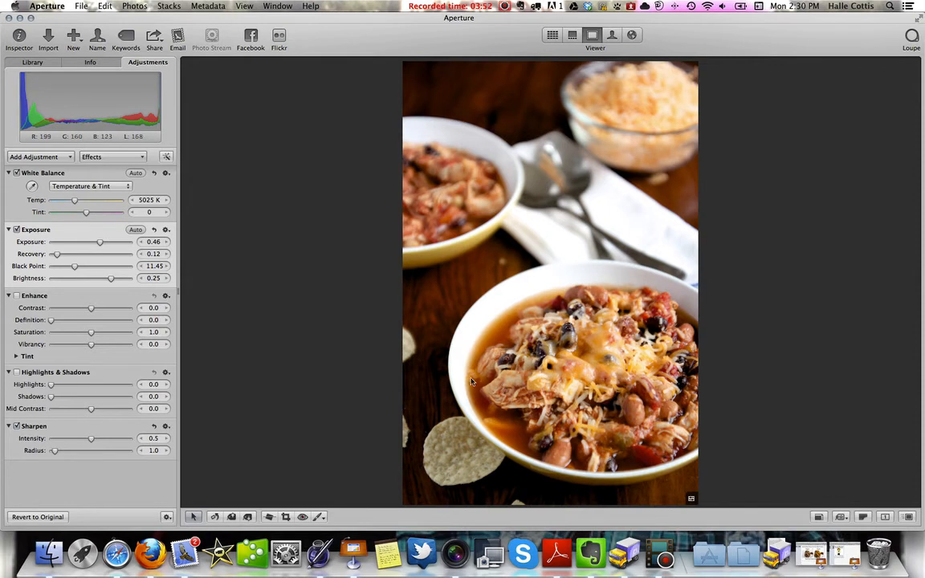
left_click_drag(109, 280, 108, 280)
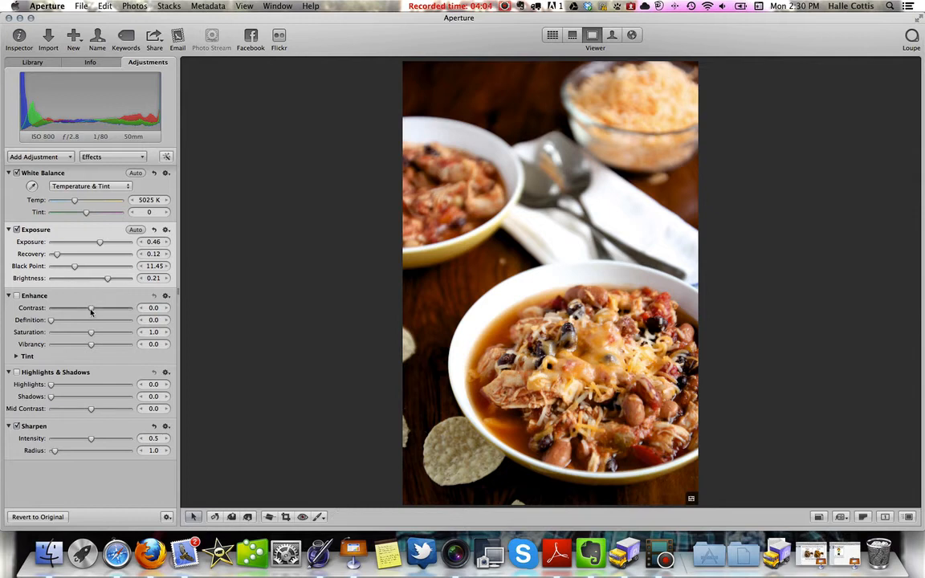
Enhance the photo with contrast 0.14, saturation 1.08 and vibrancy 0.02
left_click_drag(91, 310, 103, 313)
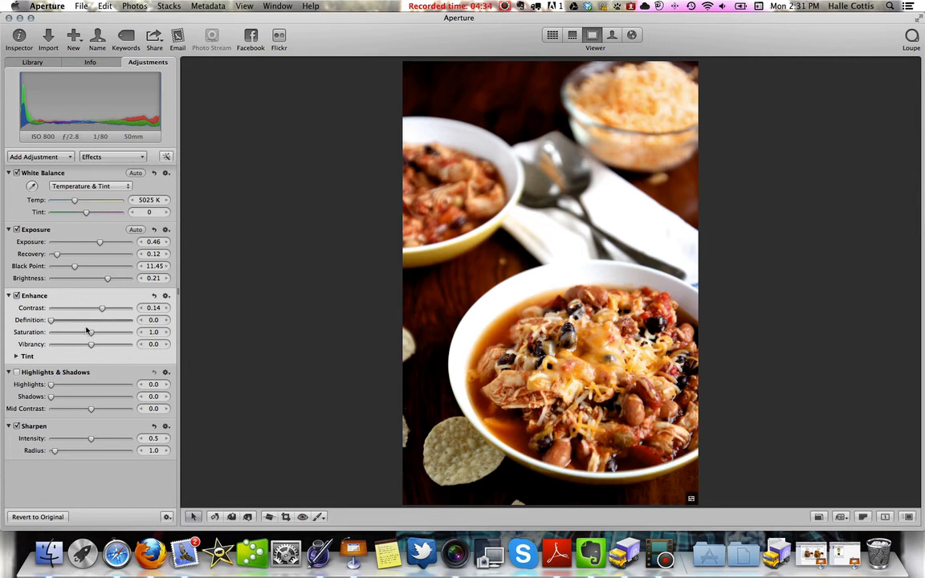
mouse_move(90, 334)
left_mouse_down()
mouse_move(133, 338)
mouse_move(95, 339)
left_mouse_up()
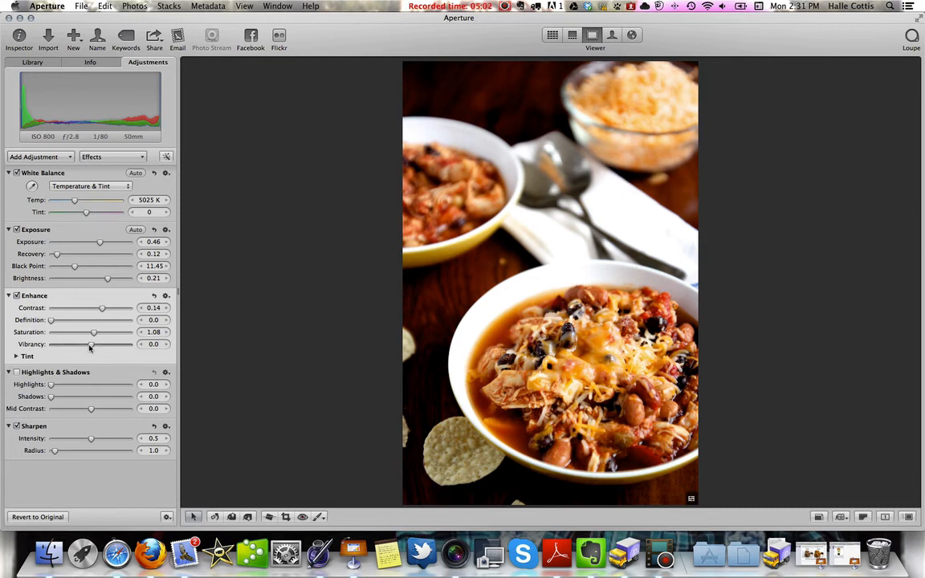
left_click_drag(89, 345, 90, 351)
Set the photo's highlights to 0.92 and its shadows to 19.98
mouse_move(51, 386)
left_mouse_down()
mouse_move(104, 388)
mouse_move(52, 387)
left_mouse_up()
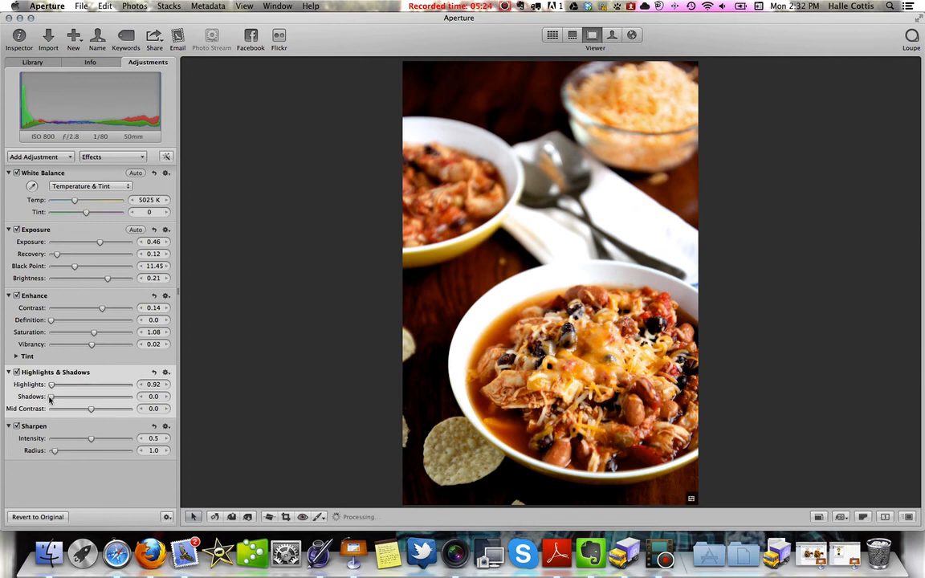
left_click_drag(51, 397, 154, 405)
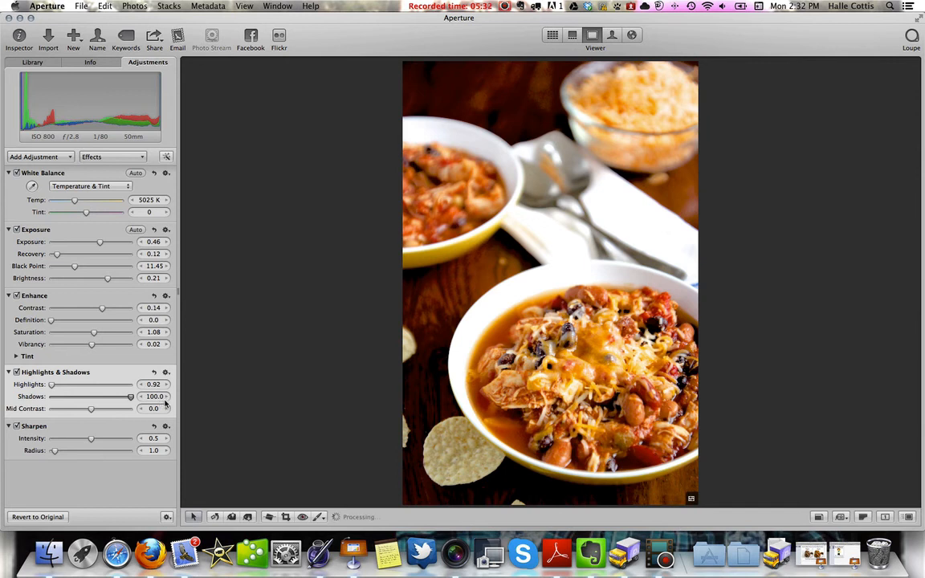
left_click_drag(130, 397, 72, 401)
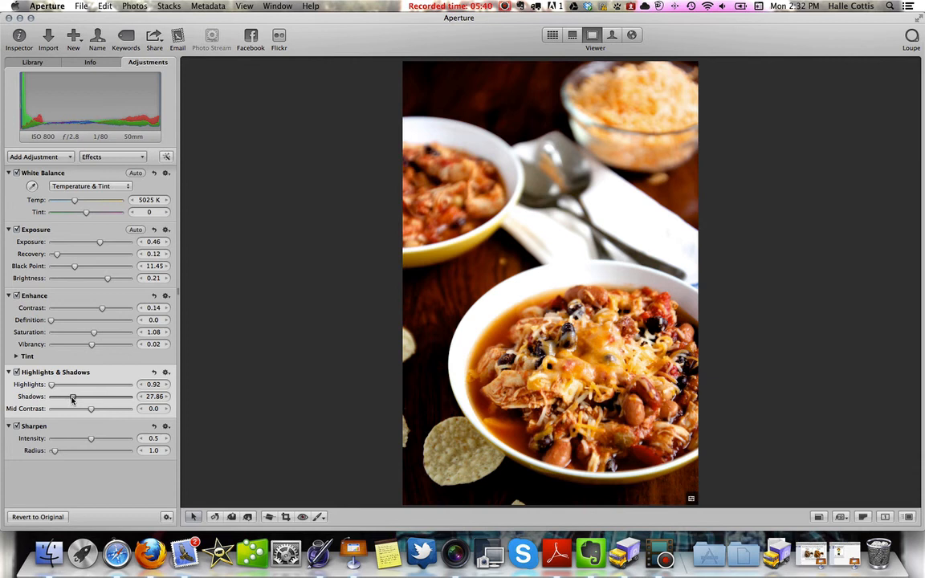
left_click_drag(72, 400, 66, 402)
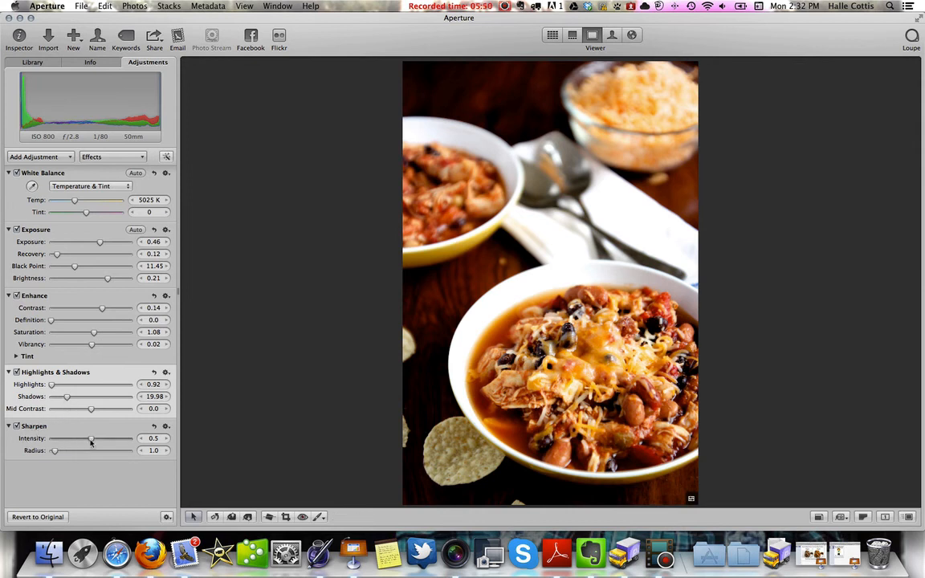
Set the Sharpen adjustment's intensity to 0.91 and its radius to 2.15
left_click_drag(91, 440, 127, 441)
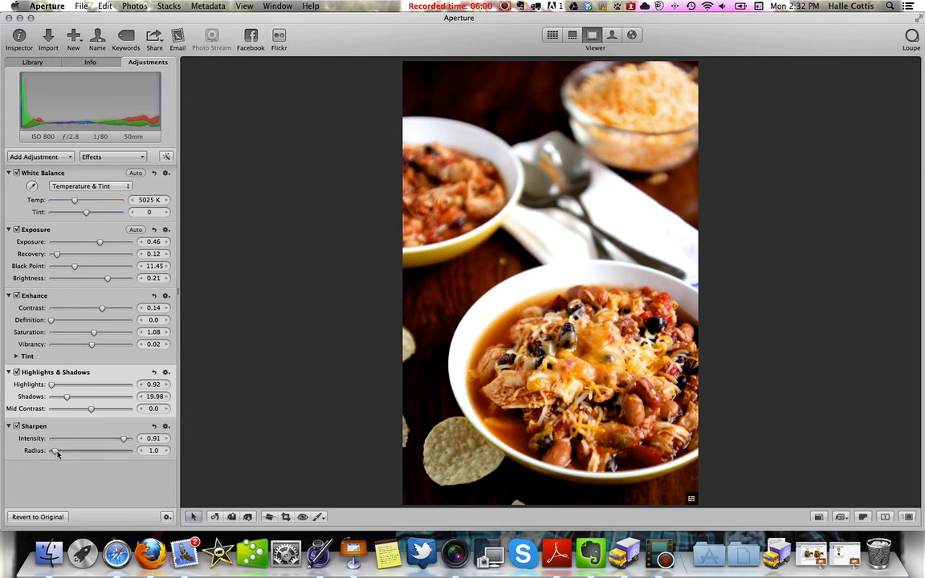
left_click_drag(56, 454, 117, 459)
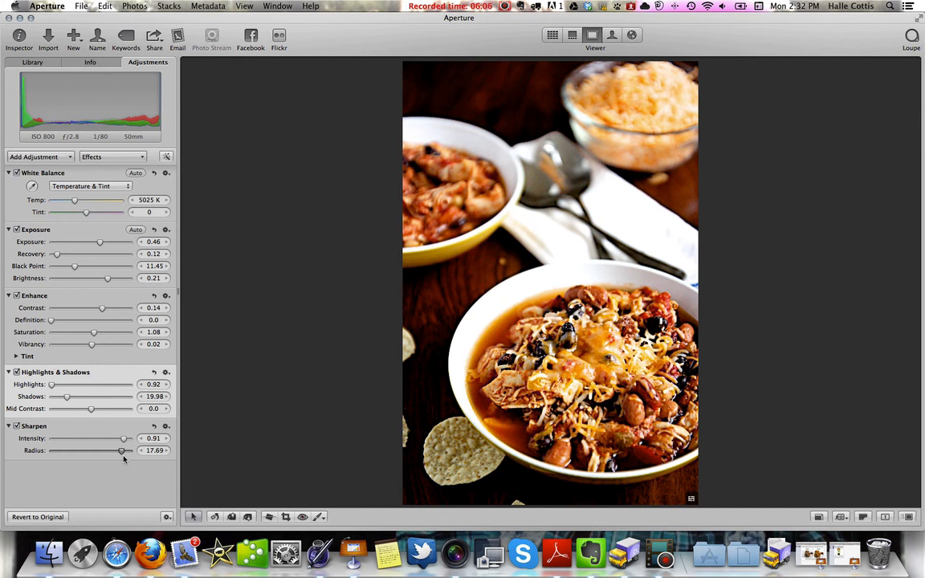
left_click_drag(123, 458, 61, 457)
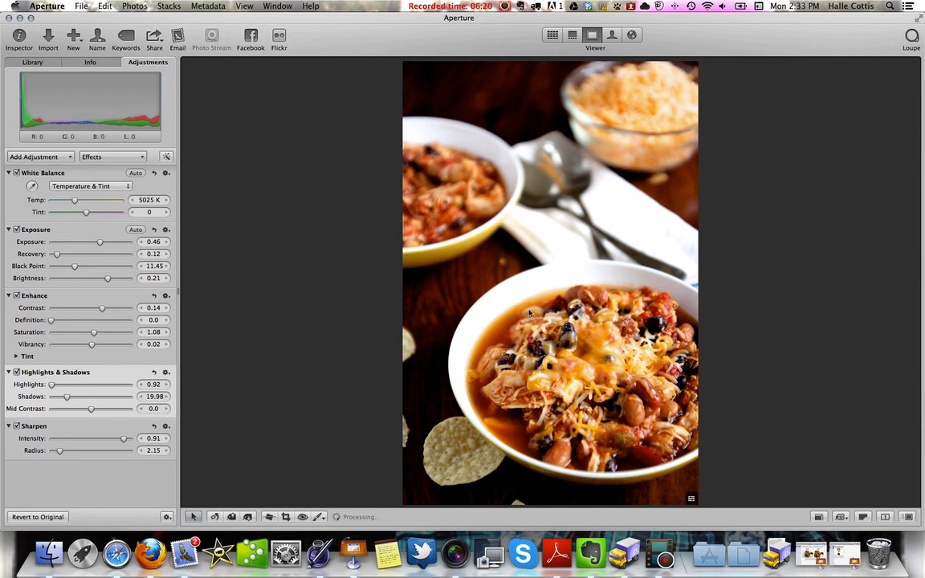
Show the photo in Split View and compare the edited IMG_8048 with its unedited neighbours IMG_8049, IMG_8047 and IMG_8046
key("v")
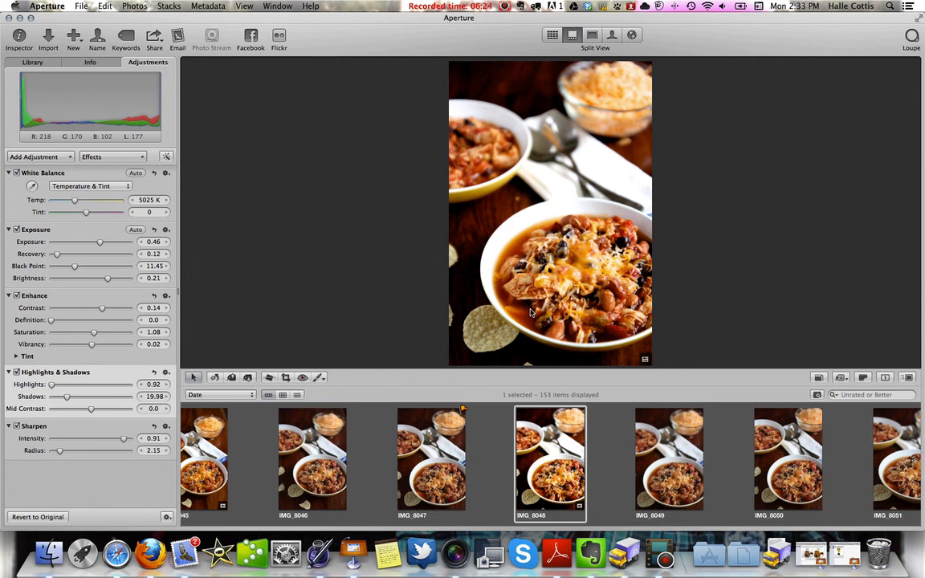
key("Right")
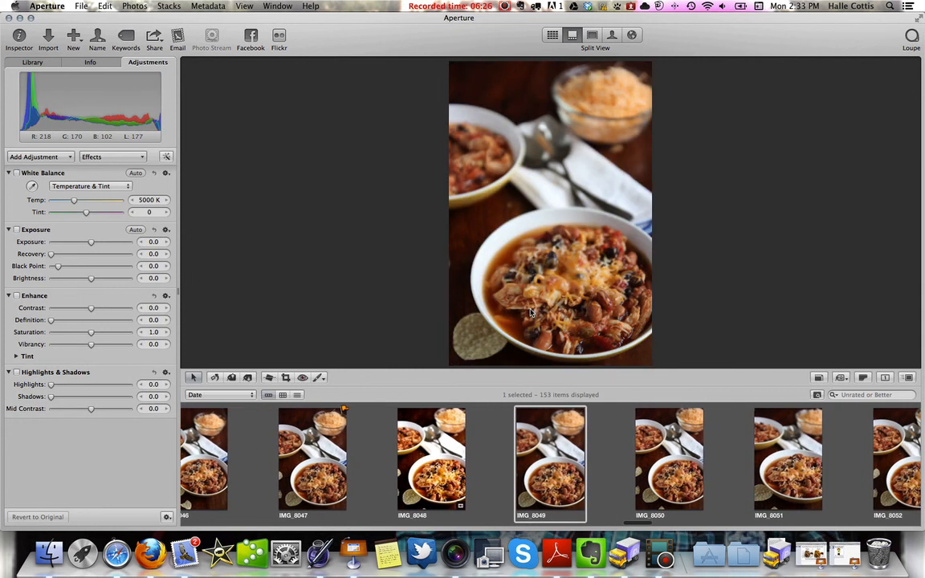
key("Left")
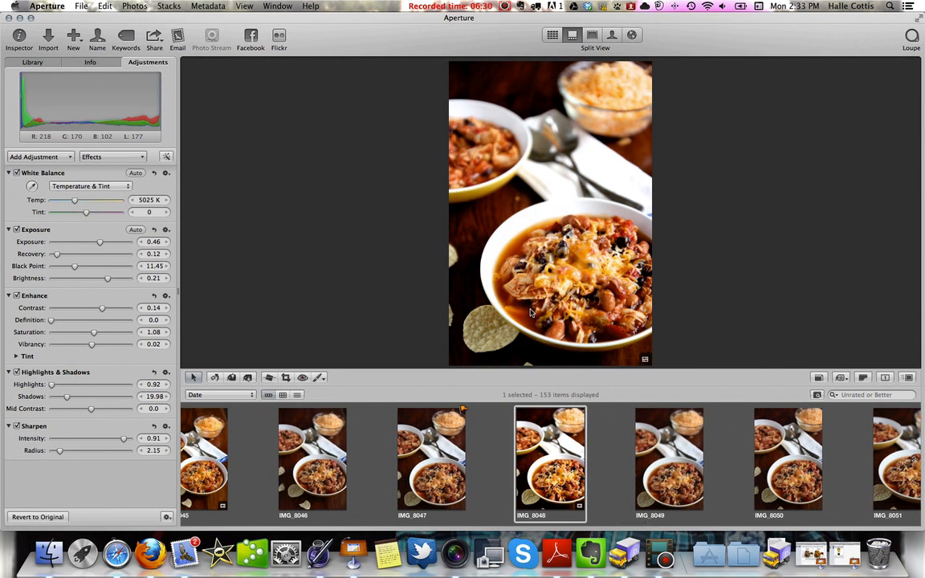
key("Right")
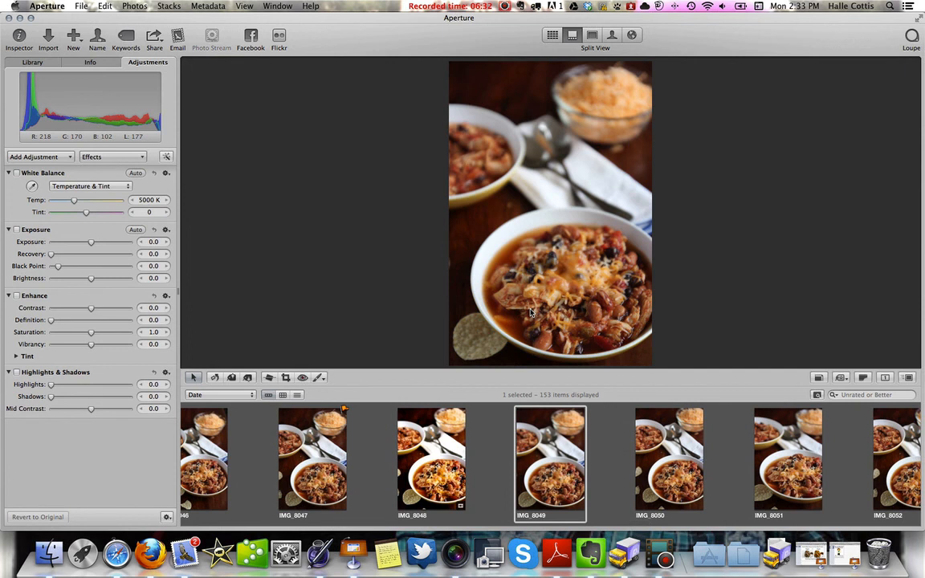
key("Left")
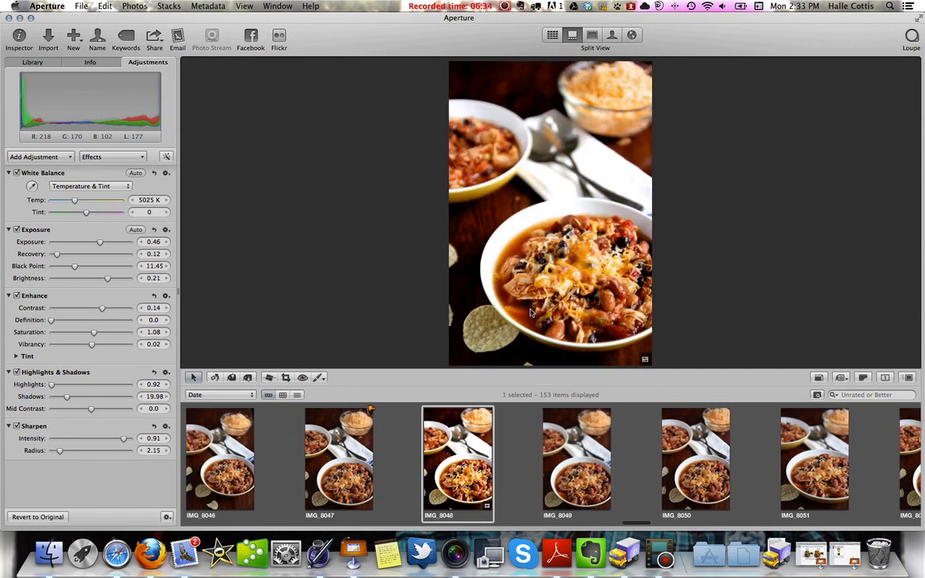
key("Left")
key("Left")
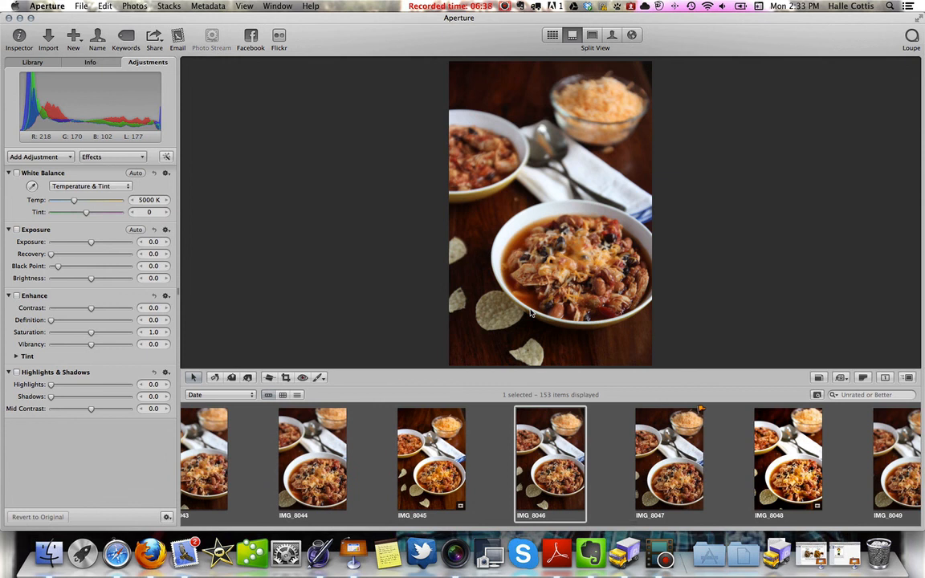
Lower the exposure of IMG_8048 to 0.35 and compare the result with the unedited IMG_8046
left_click(783, 454)
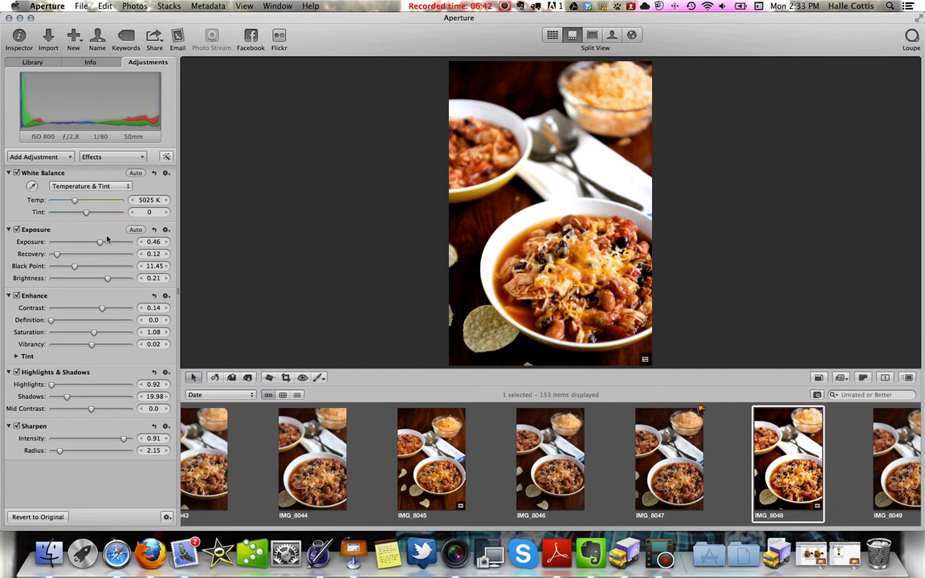
left_click_drag(101, 244, 98, 245)
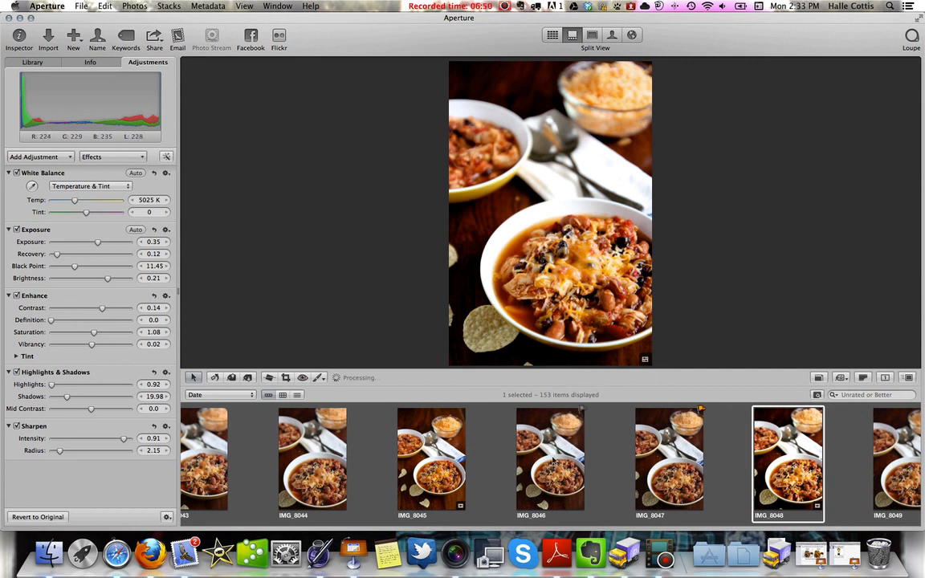
left_click(553, 464)
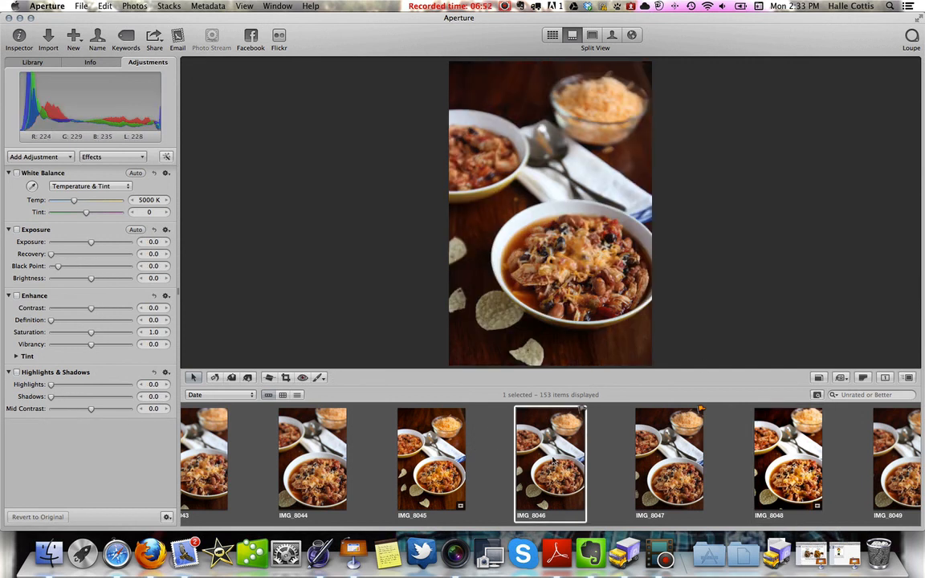
left_click(813, 469)
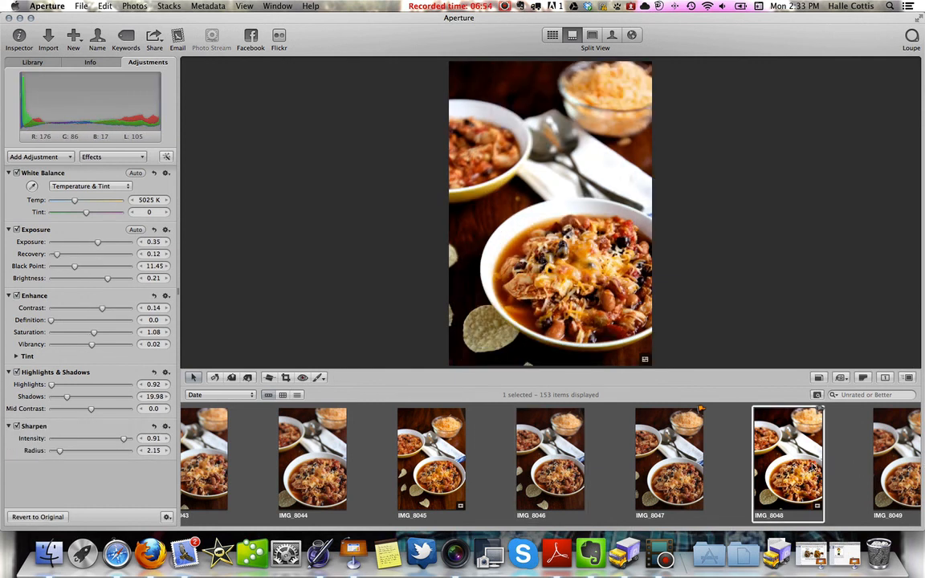